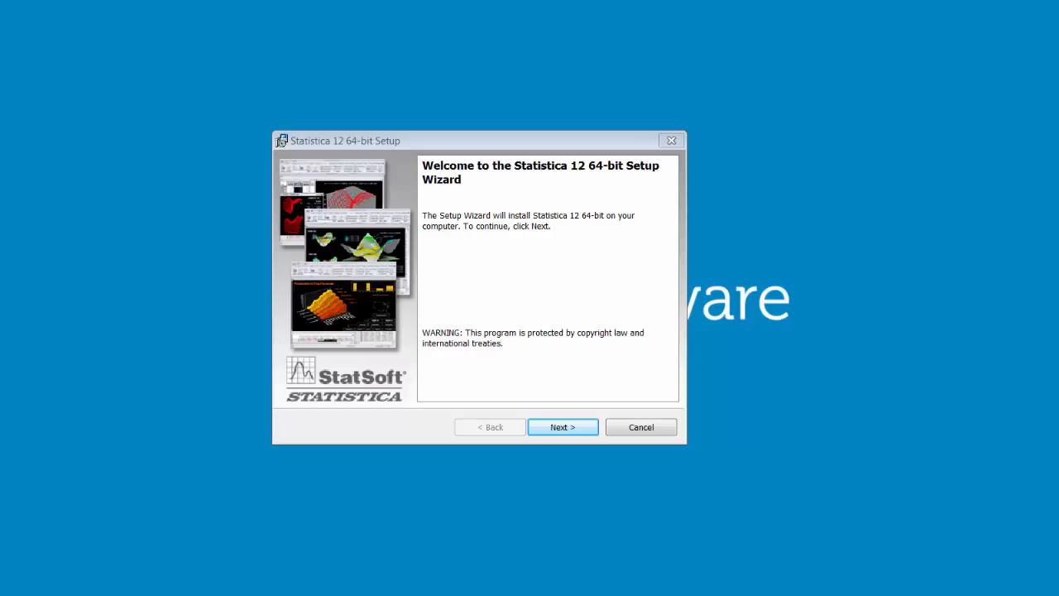
# Step: Accept the license agreement terms and choose the Custom setup type
pyautogui.click(411, 138)
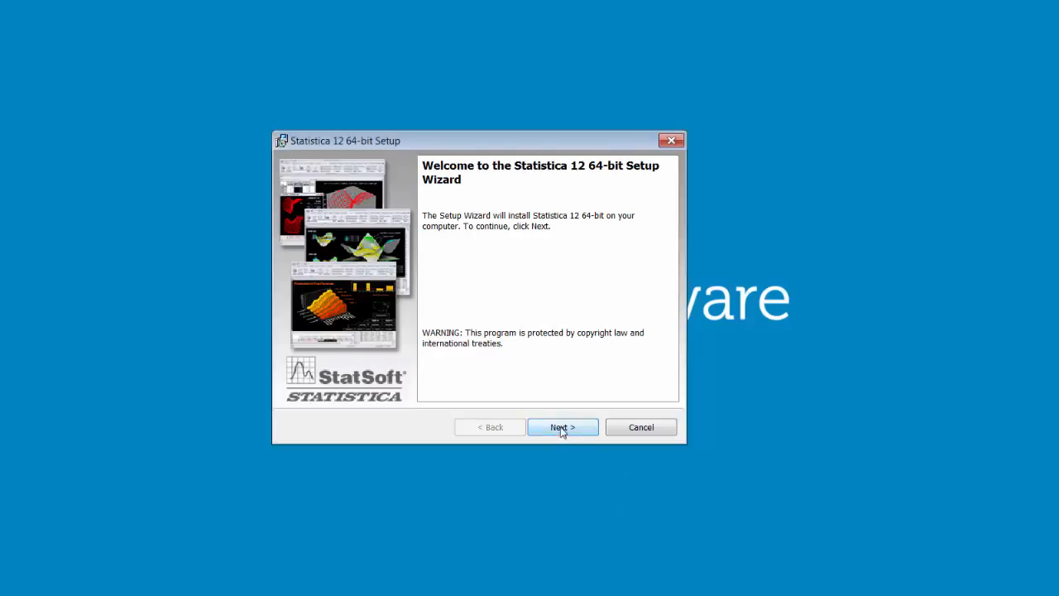
pyautogui.press('Return')
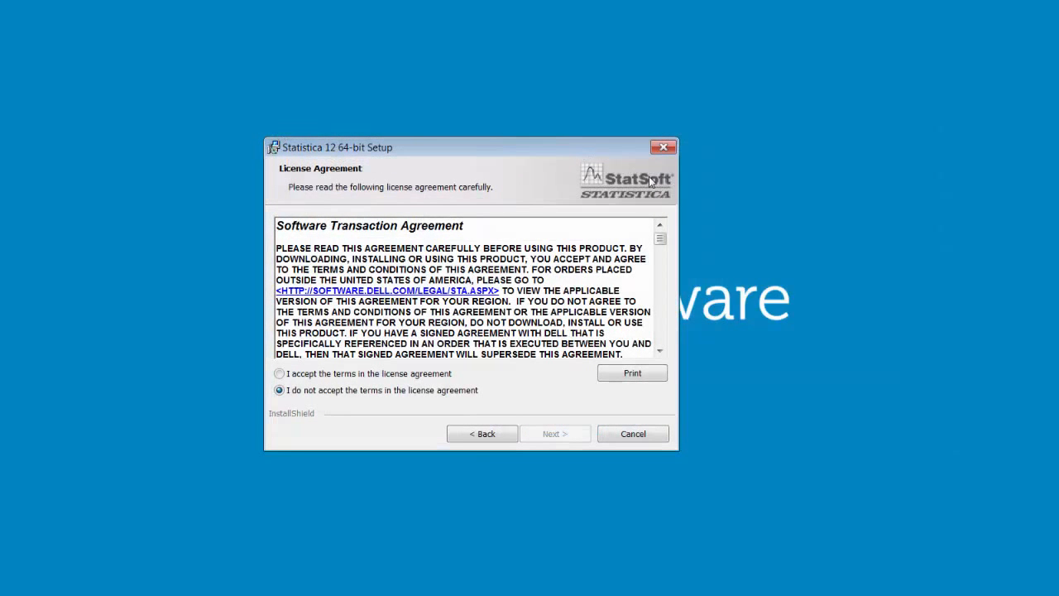
pyautogui.click(326, 373)
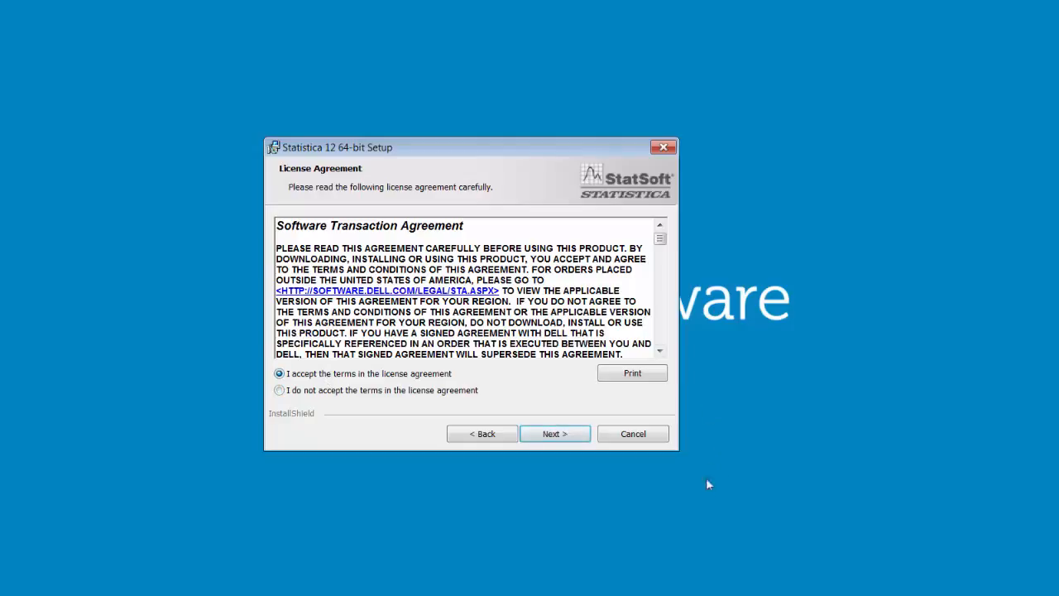
pyautogui.click(553, 440)
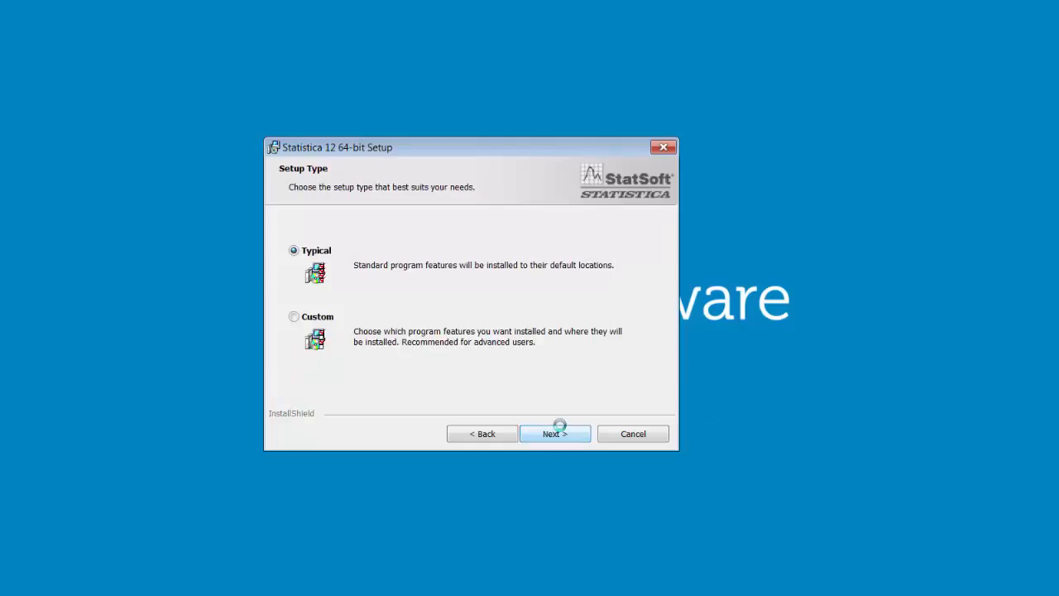
pyautogui.click(321, 317)
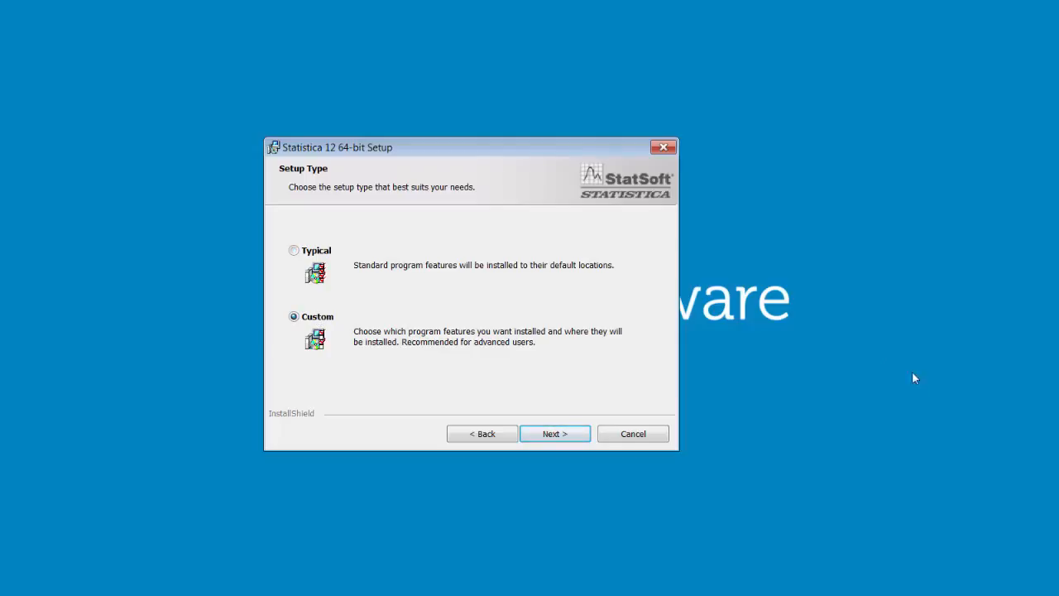
pyautogui.click(554, 439)
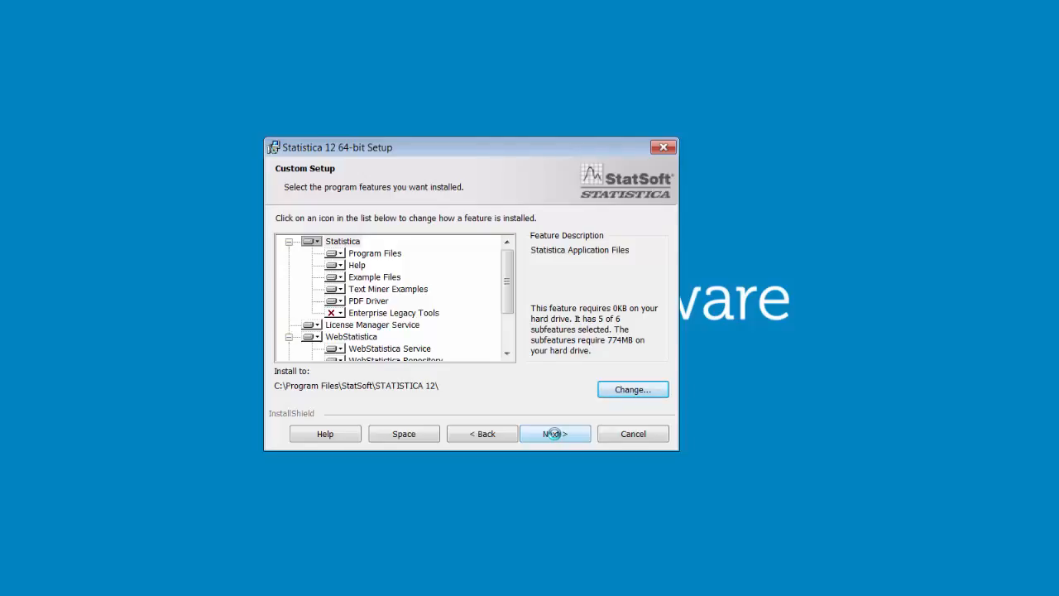
# Step: Examine the descriptions, disk space requirements and install locations of the custom setup features, from Statistica to Workstation Installer 64
pyautogui.click(338, 244)
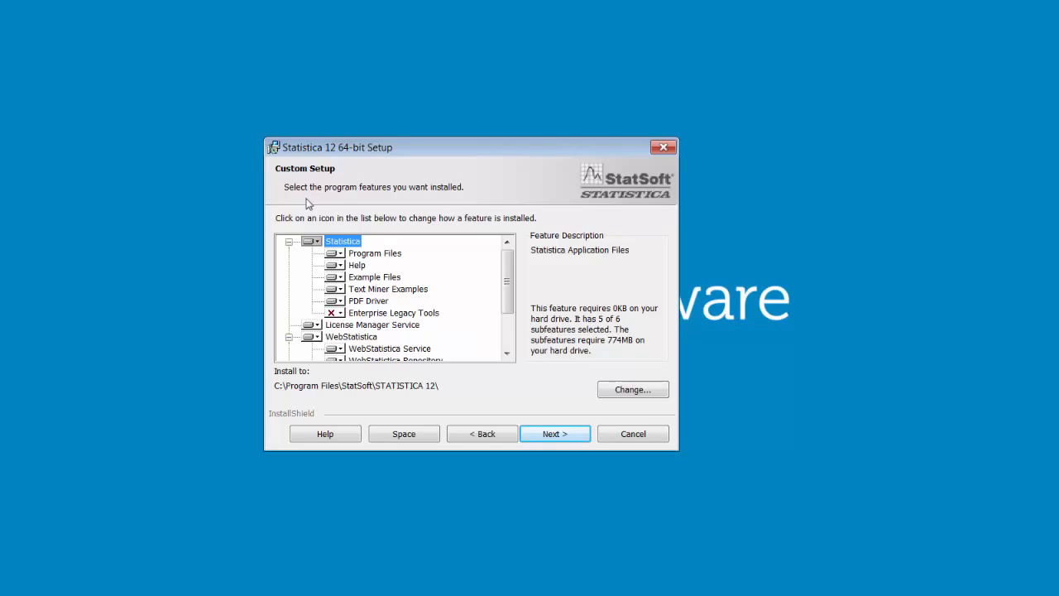
pyautogui.click(289, 241)
pyautogui.click(359, 253)
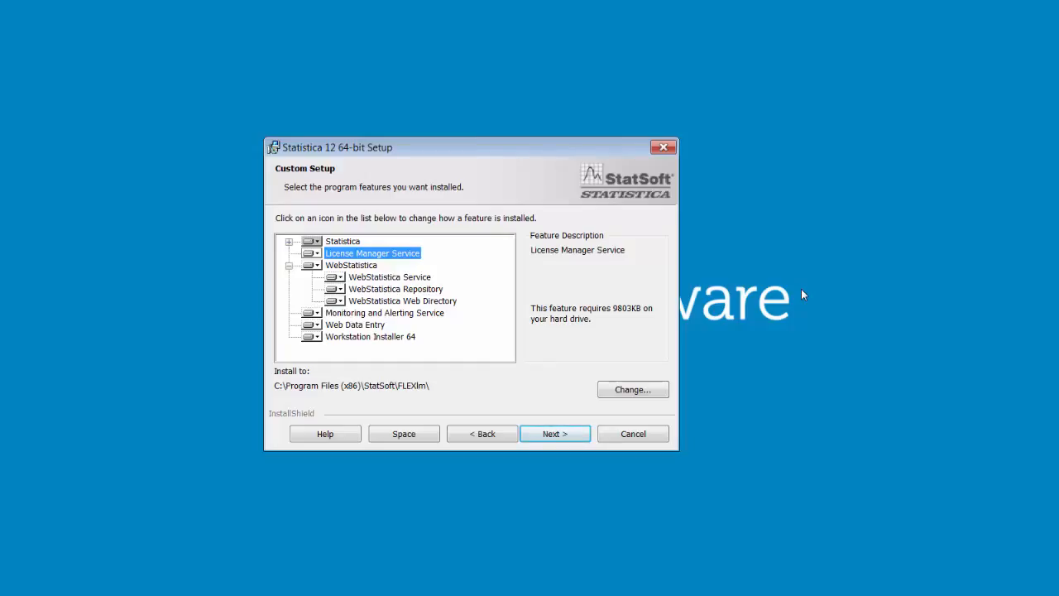
pyautogui.click(364, 264)
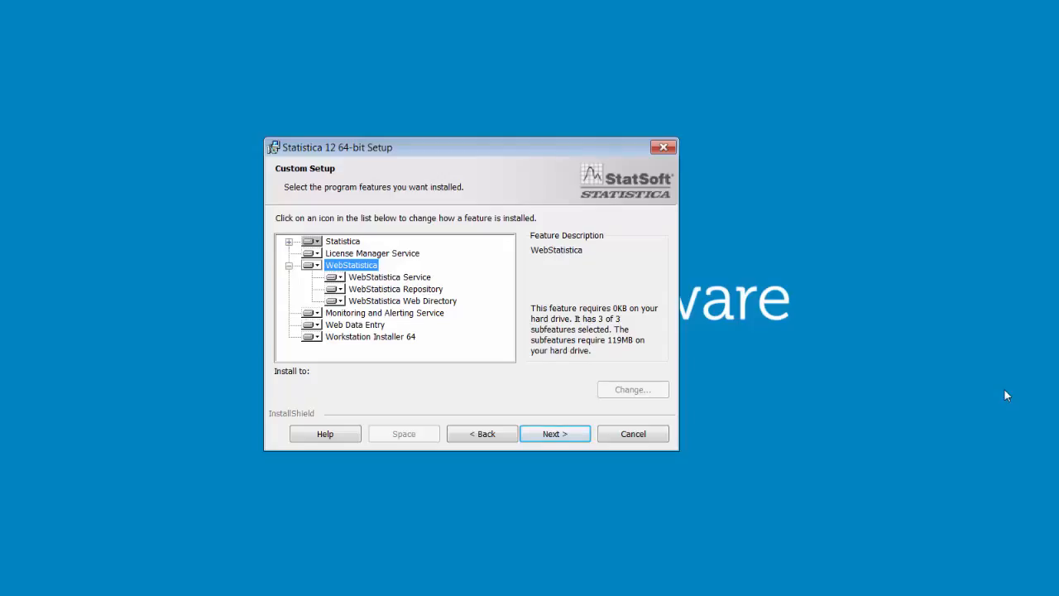
pyautogui.click(356, 245)
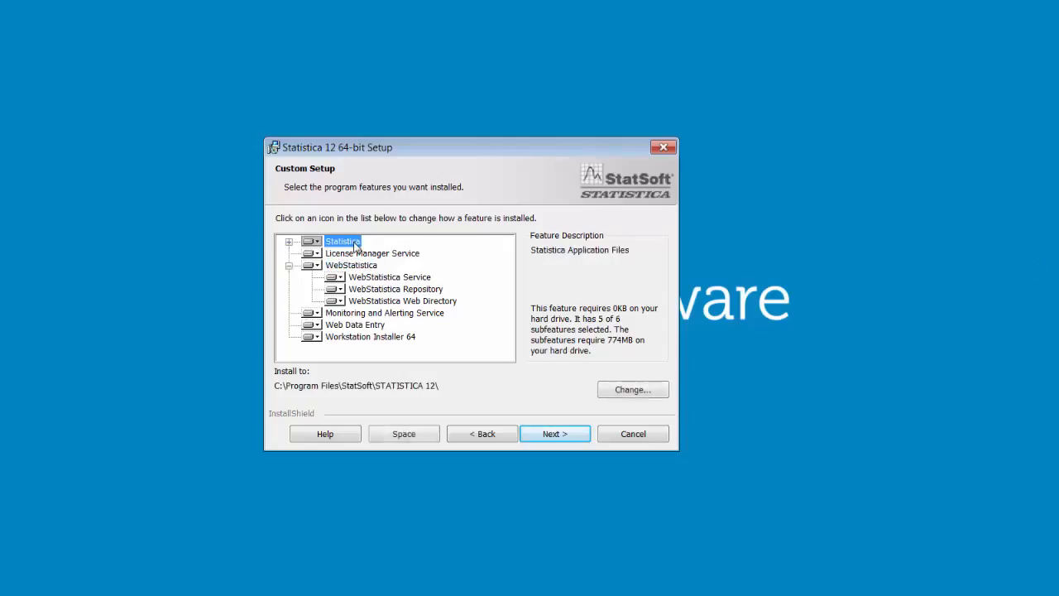
pyautogui.click(411, 317)
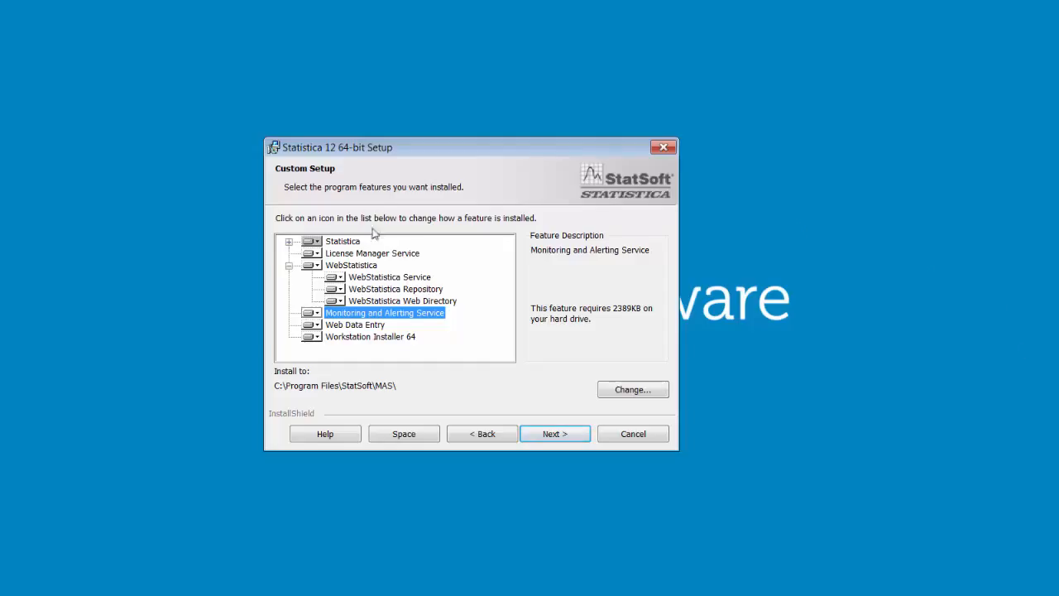
pyautogui.click(344, 242)
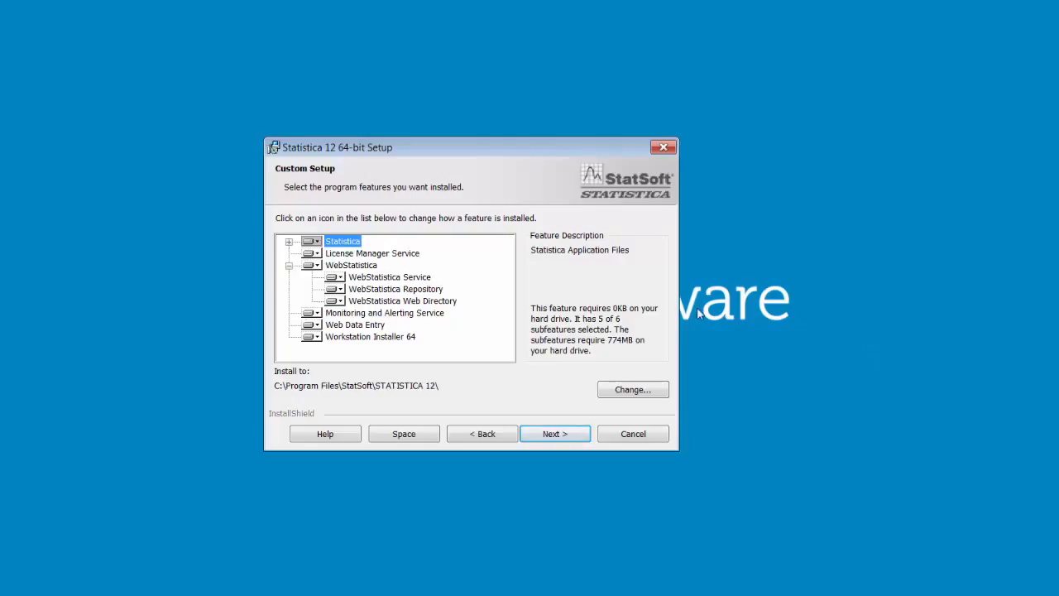
pyautogui.click(354, 327)
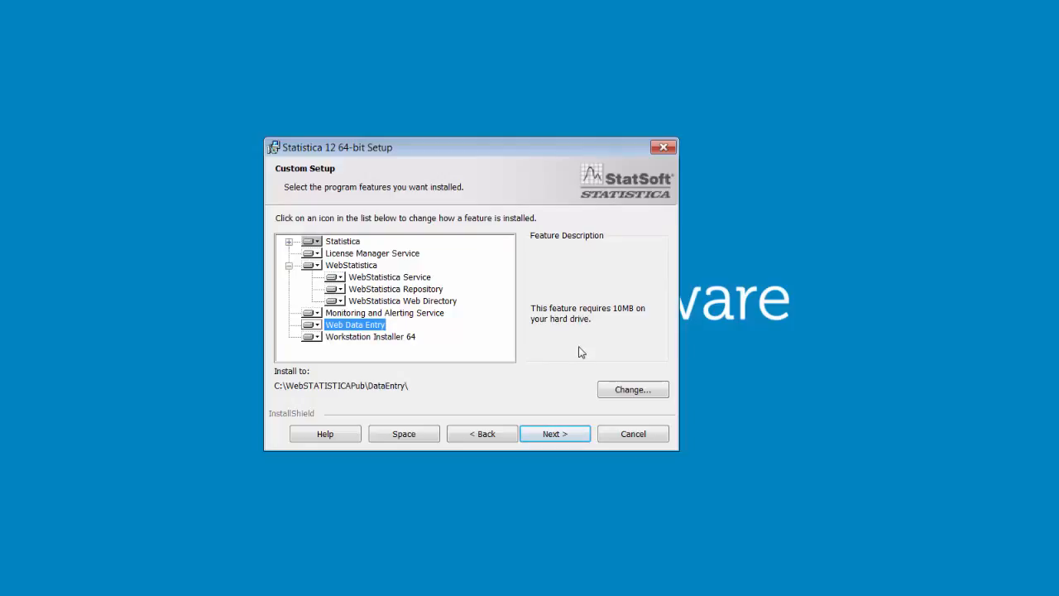
pyautogui.click(341, 241)
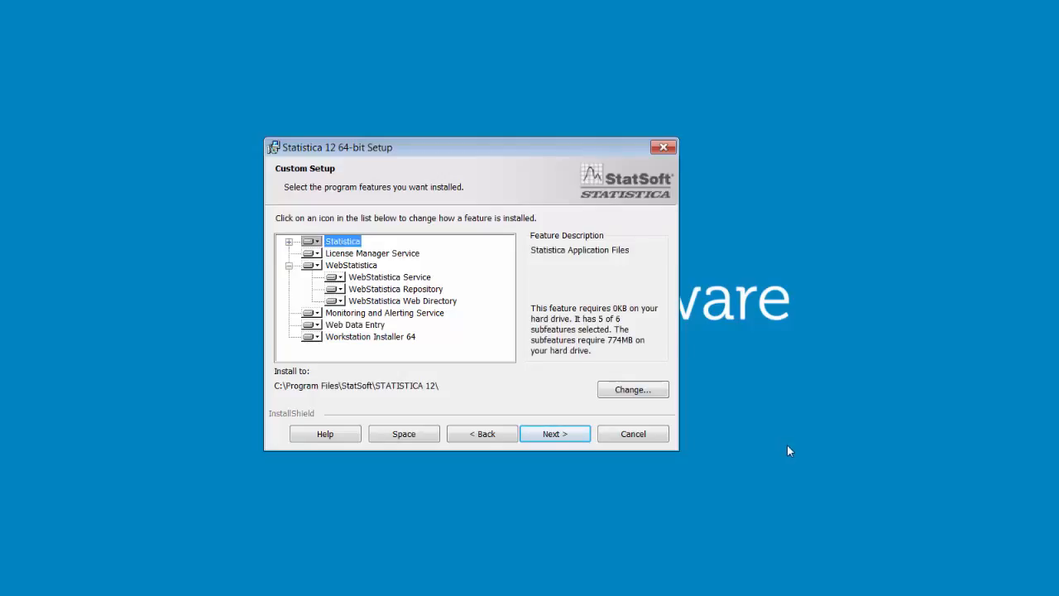
pyautogui.click(344, 338)
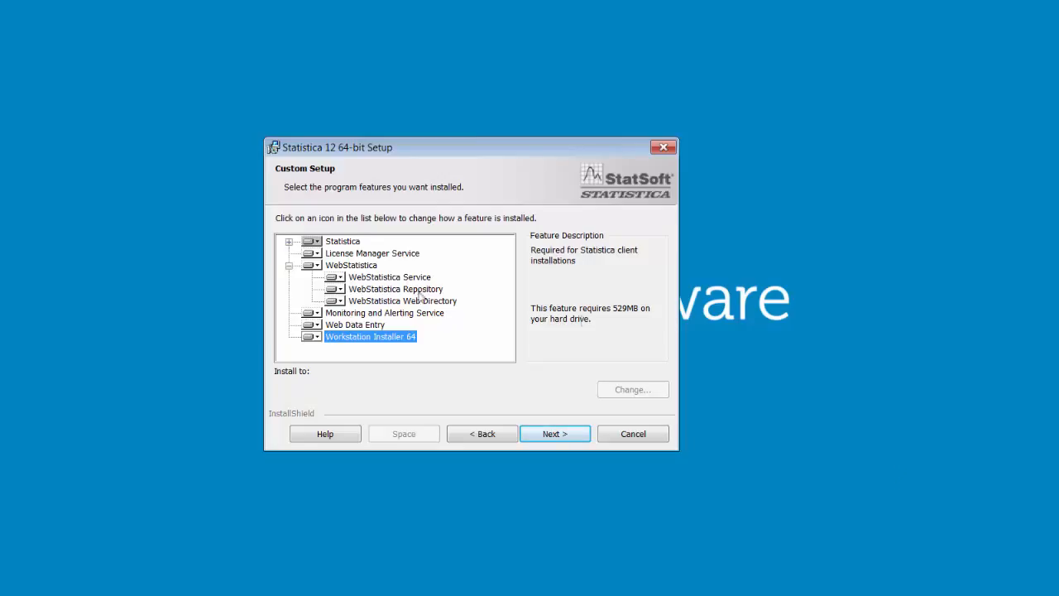
pyautogui.click(339, 241)
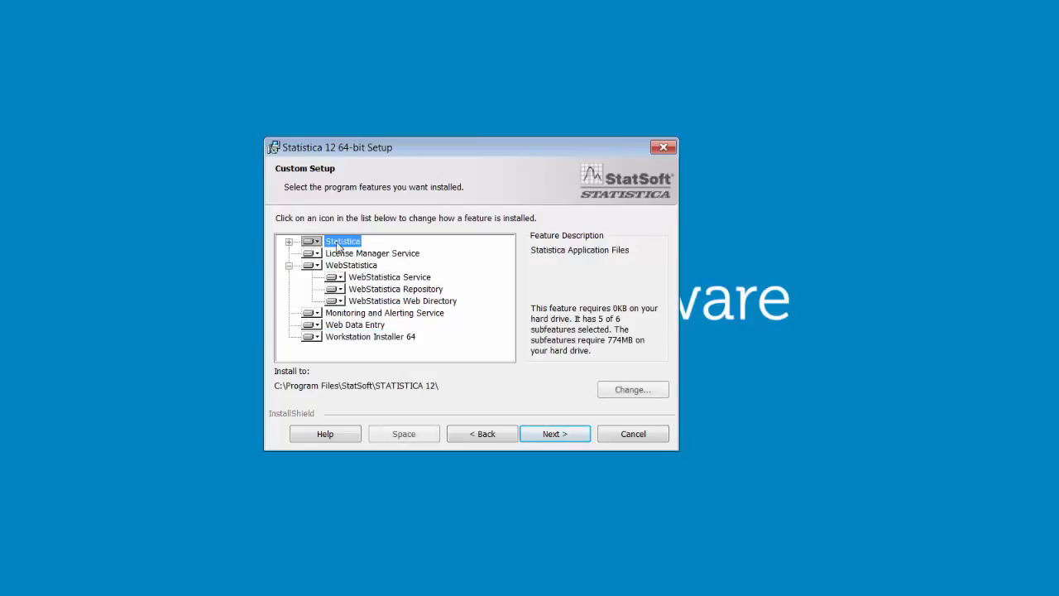
pyautogui.click(355, 337)
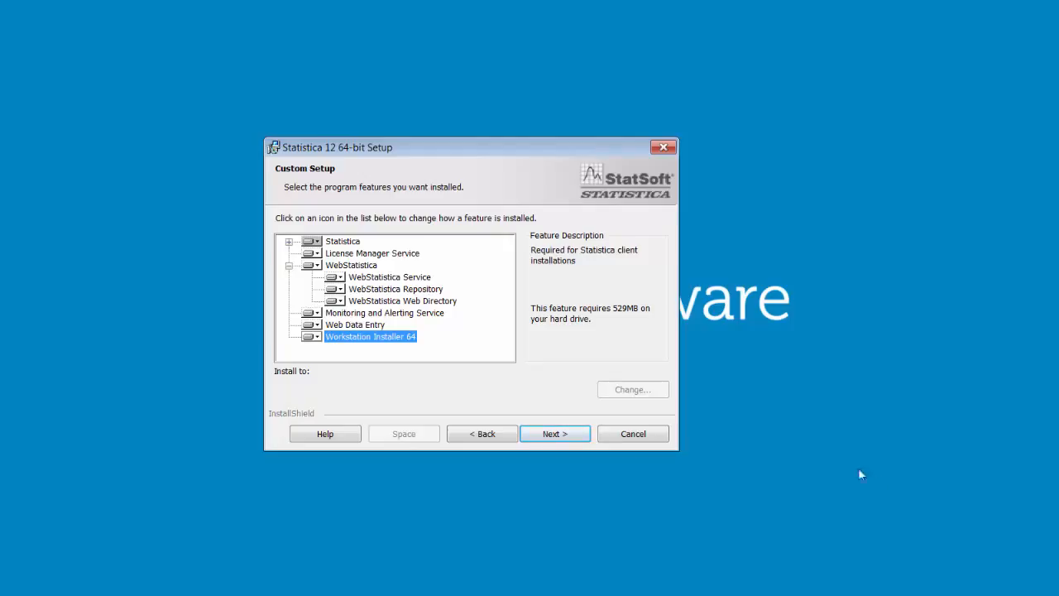
pyautogui.click(348, 241)
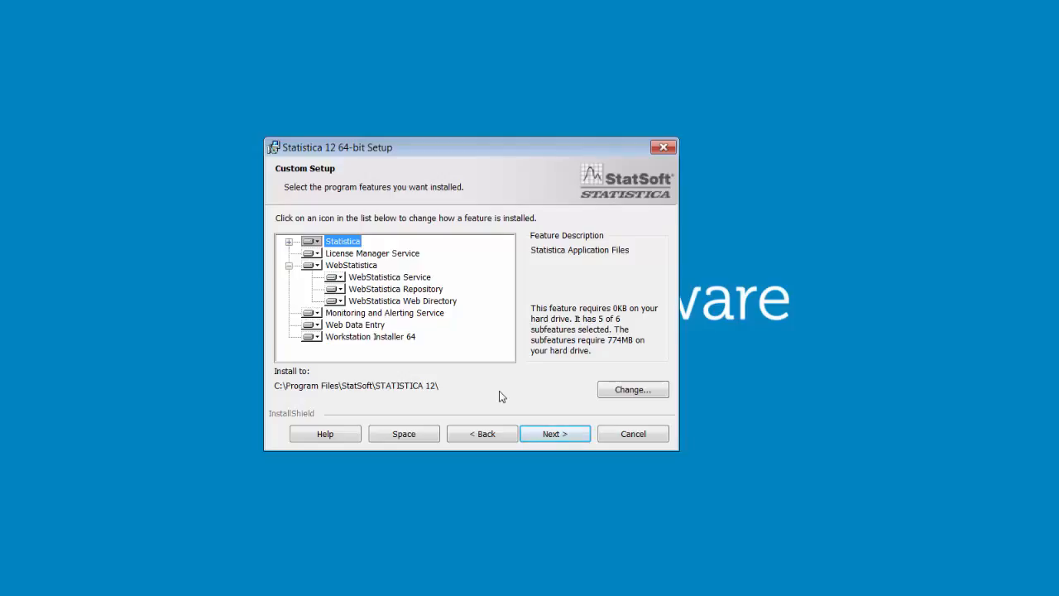
# Step: Keep the default features and set up a new enterprise database with SQL Server as the database management system
pyautogui.click(563, 438)
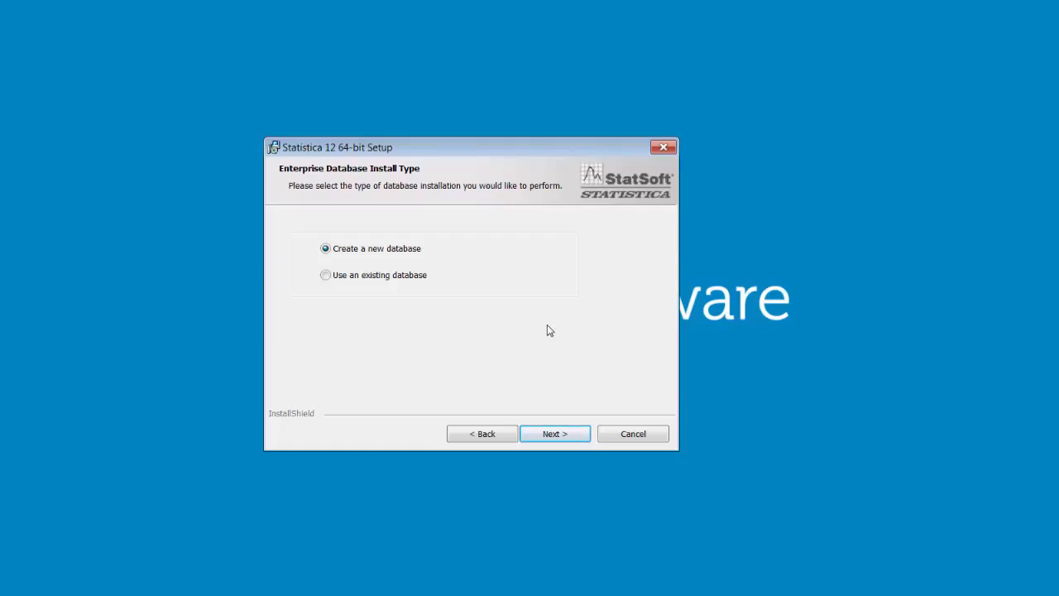
pyautogui.click(393, 282)
pyautogui.click(359, 255)
pyautogui.click(555, 436)
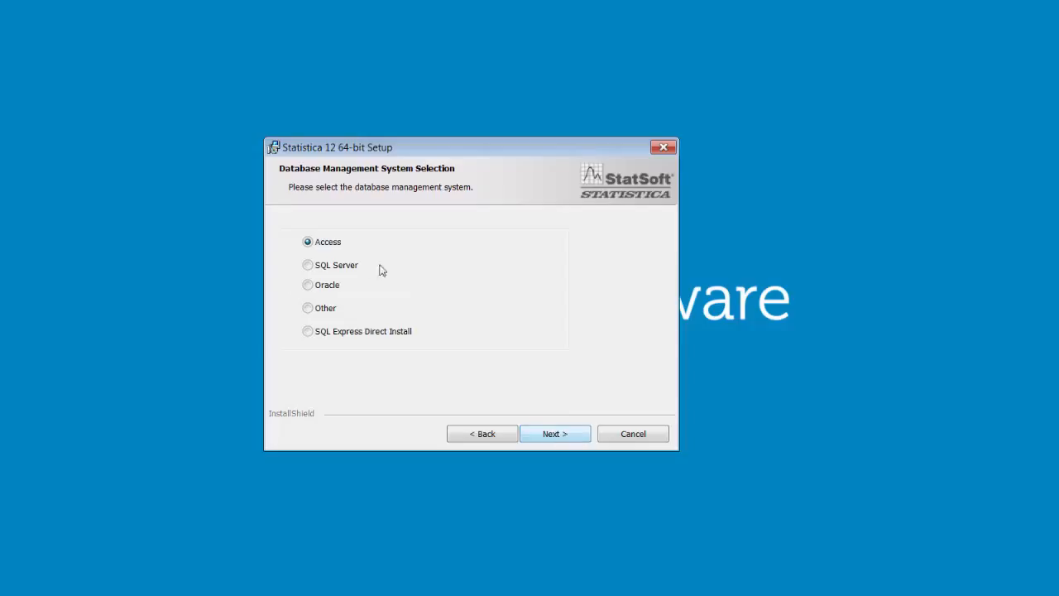
pyautogui.click(340, 267)
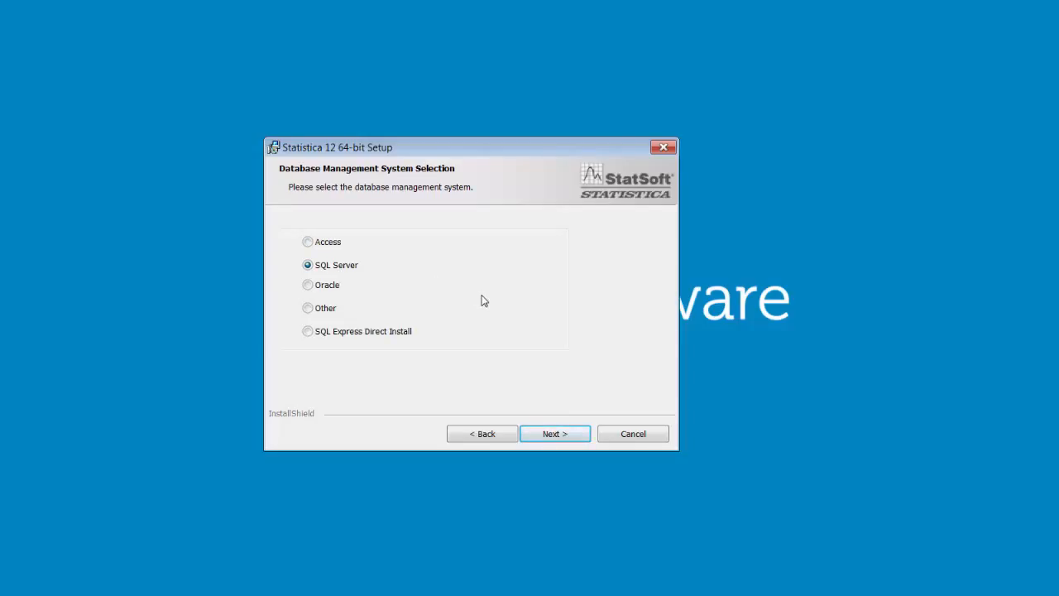
pyautogui.click(567, 433)
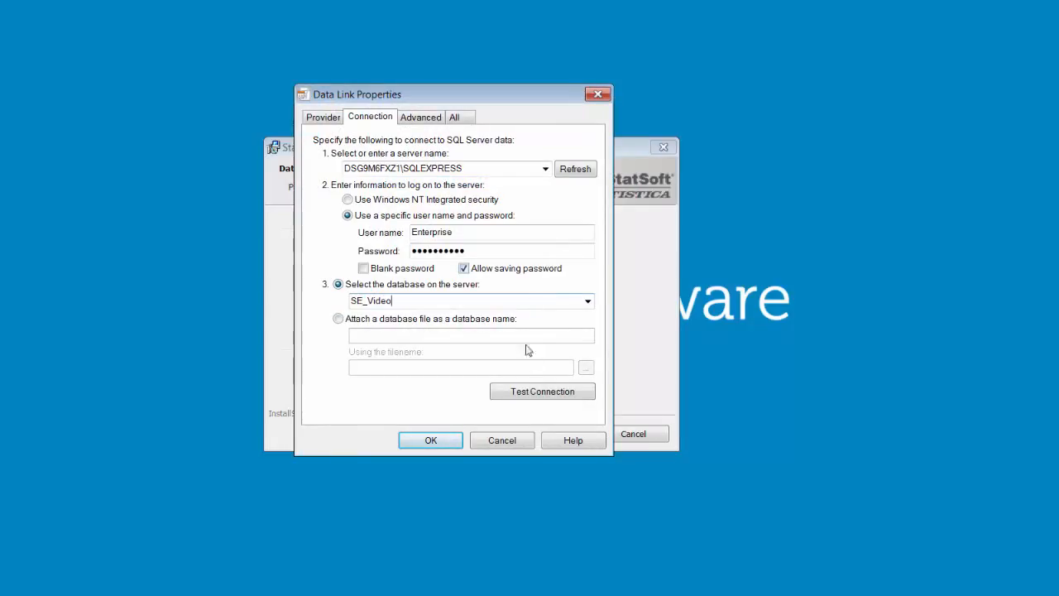
# Step: Test the SQL Server connection to the SE_Video database and accept the data link settings
pyautogui.click(531, 393)
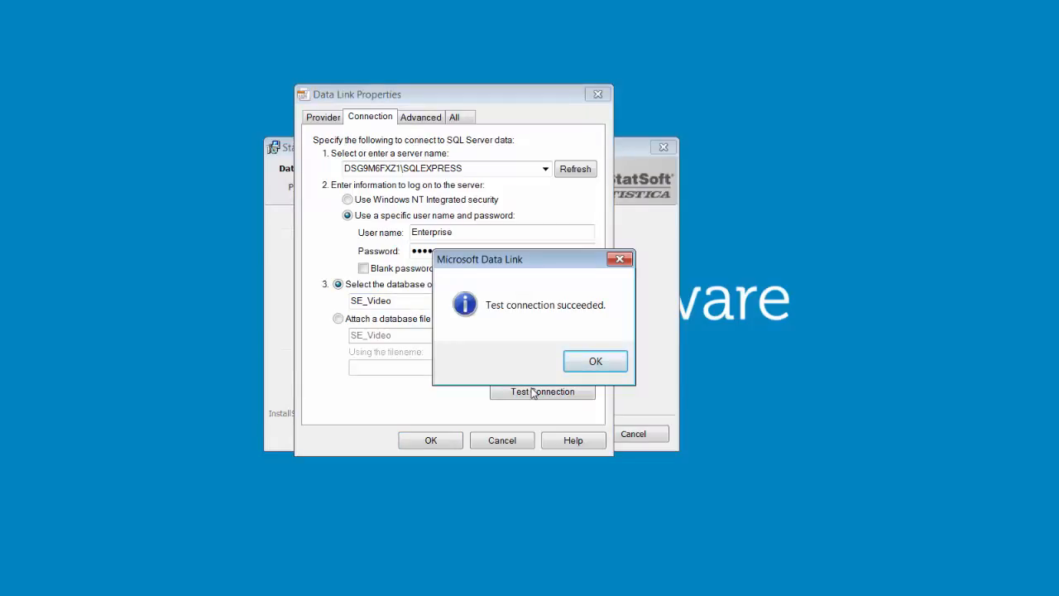
pyautogui.click(598, 362)
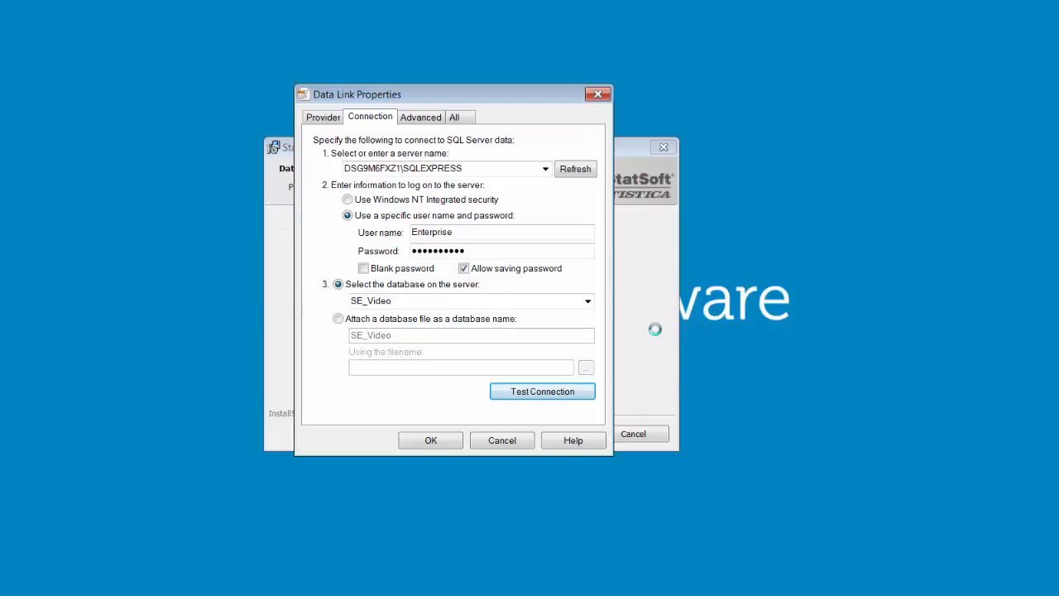
pyautogui.click(431, 440)
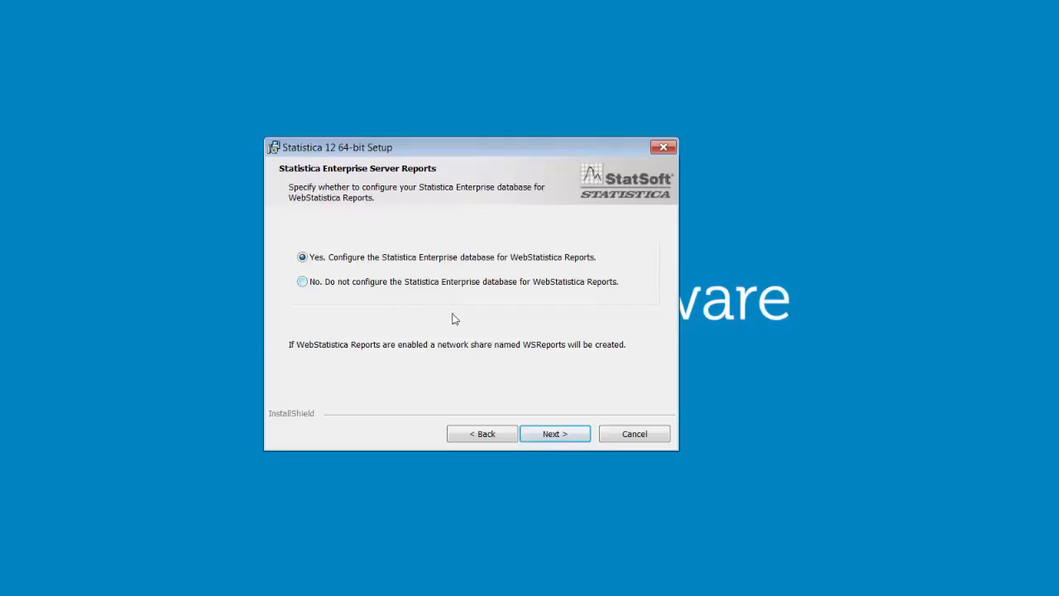
# Step: Configure the enterprise database for WebStatistica Reports and accept the default WebStatistica server host with port 8081
pyautogui.click(551, 439)
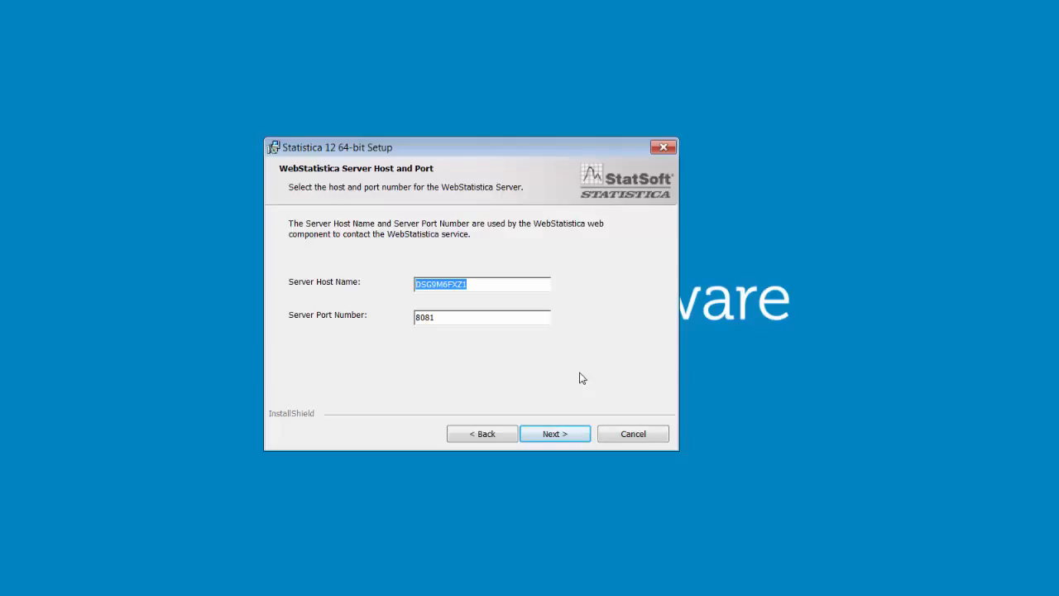
pyautogui.click(554, 440)
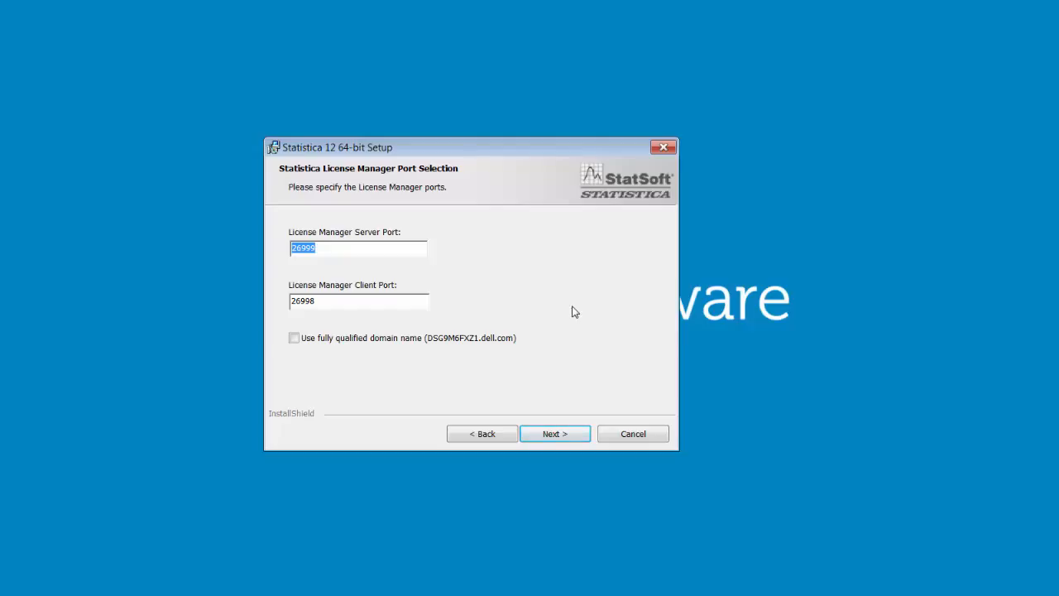
# Step: Use the fully qualified domain name with the default License Manager ports, and turn off the desktop shortcut to Statistica
pyautogui.click(294, 338)
pyautogui.click(549, 433)
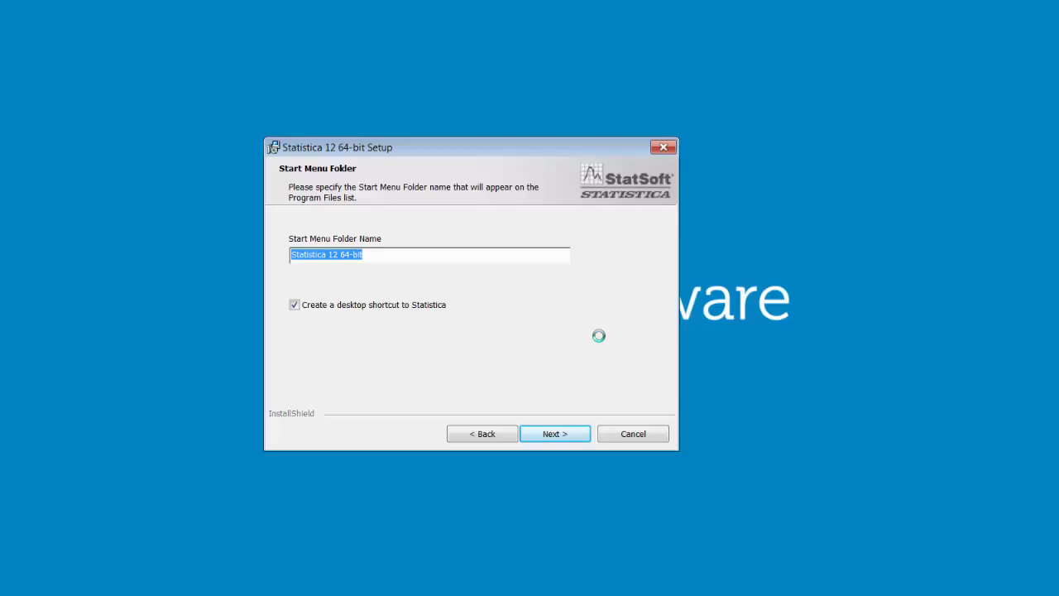
pyautogui.click(295, 305)
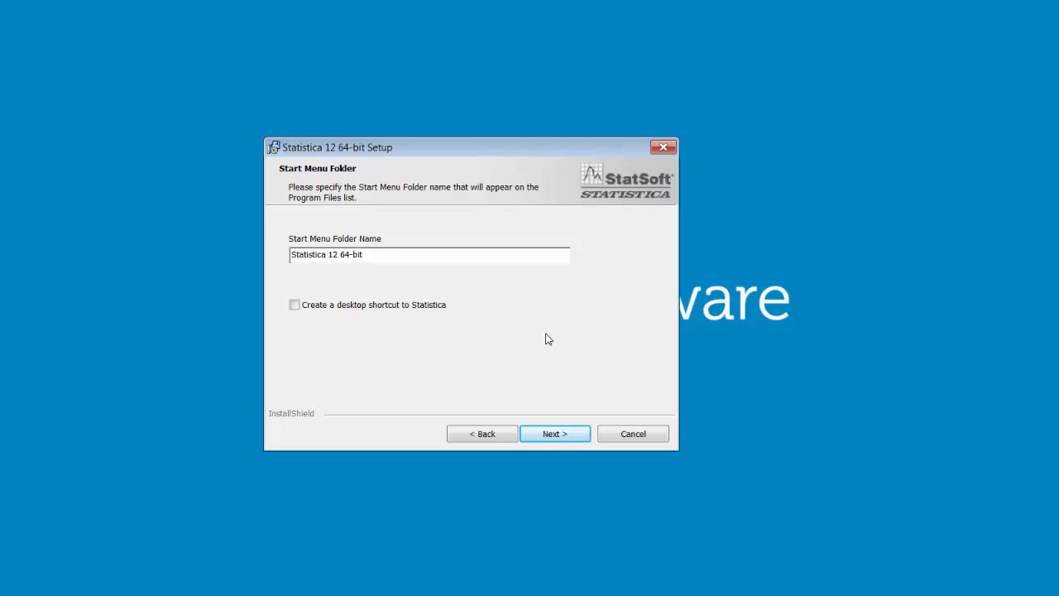
pyautogui.click(555, 434)
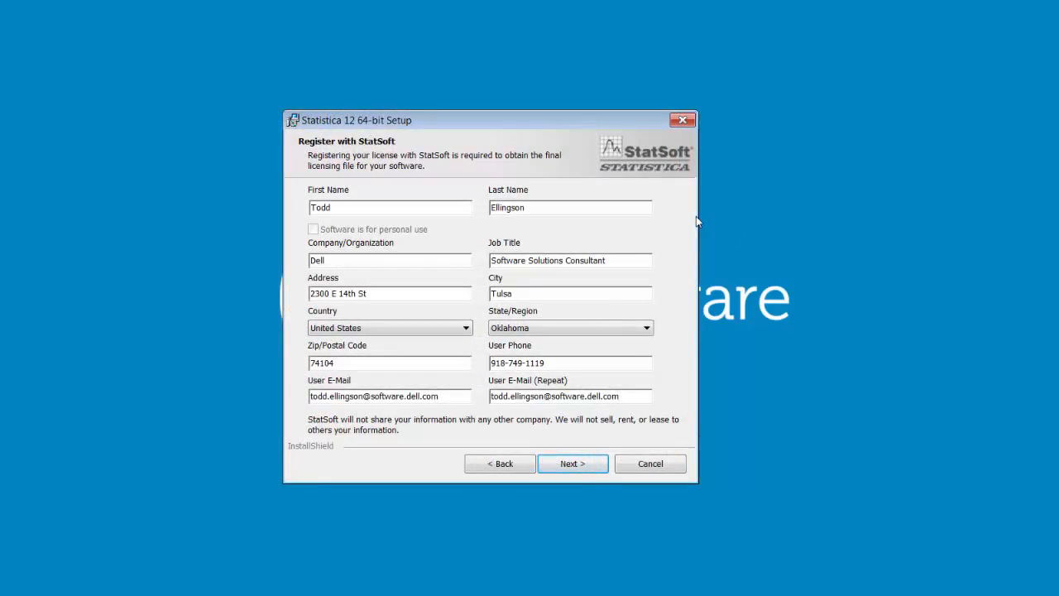
# Step: Register the license automatically with the entered contact details and start the installation
pyautogui.click(562, 468)
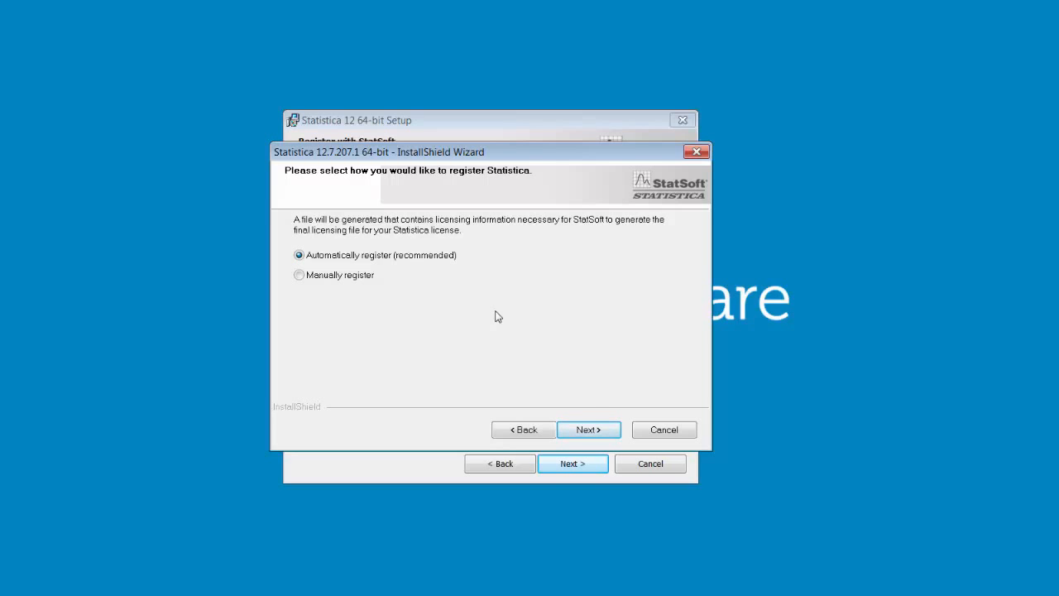
pyautogui.click(588, 429)
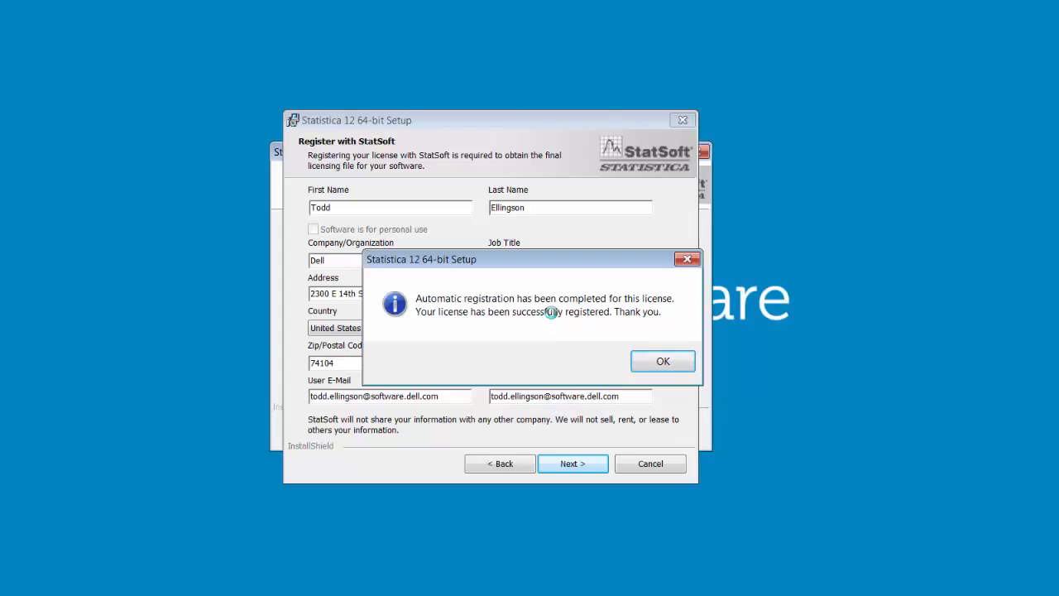
pyautogui.click(665, 362)
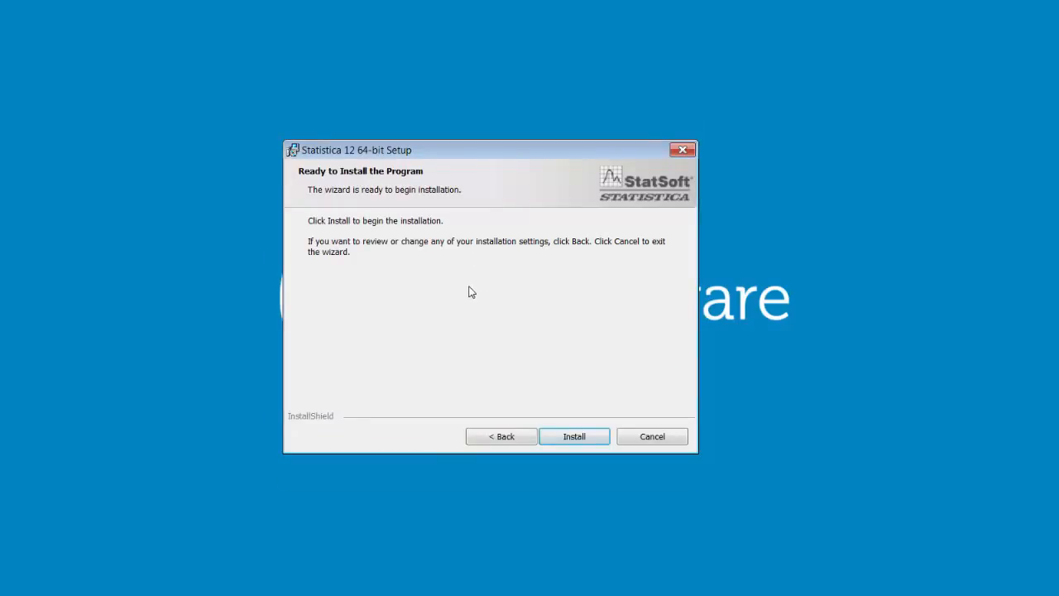
pyautogui.click(569, 437)
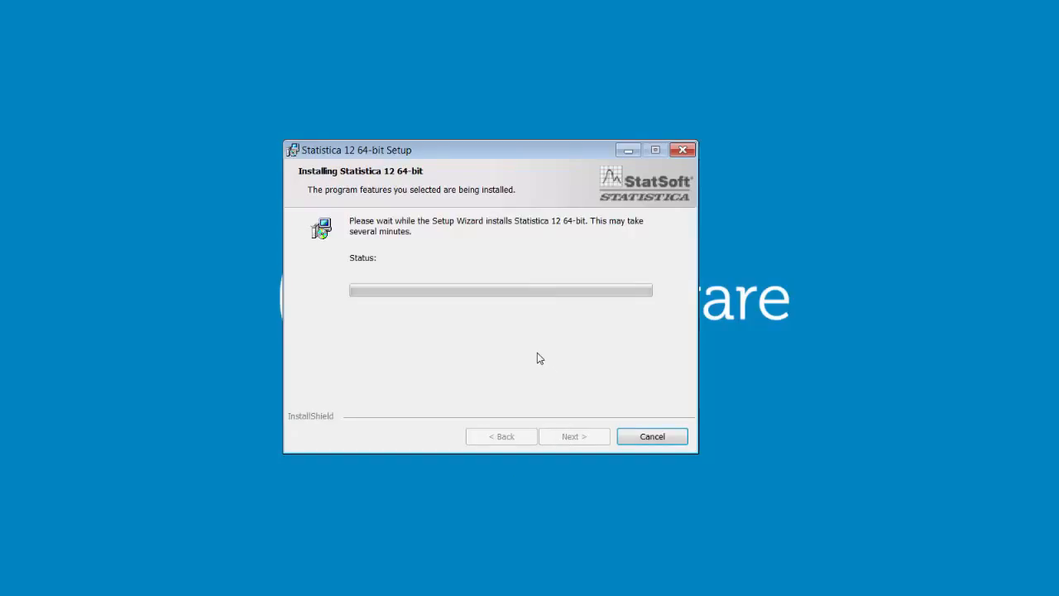